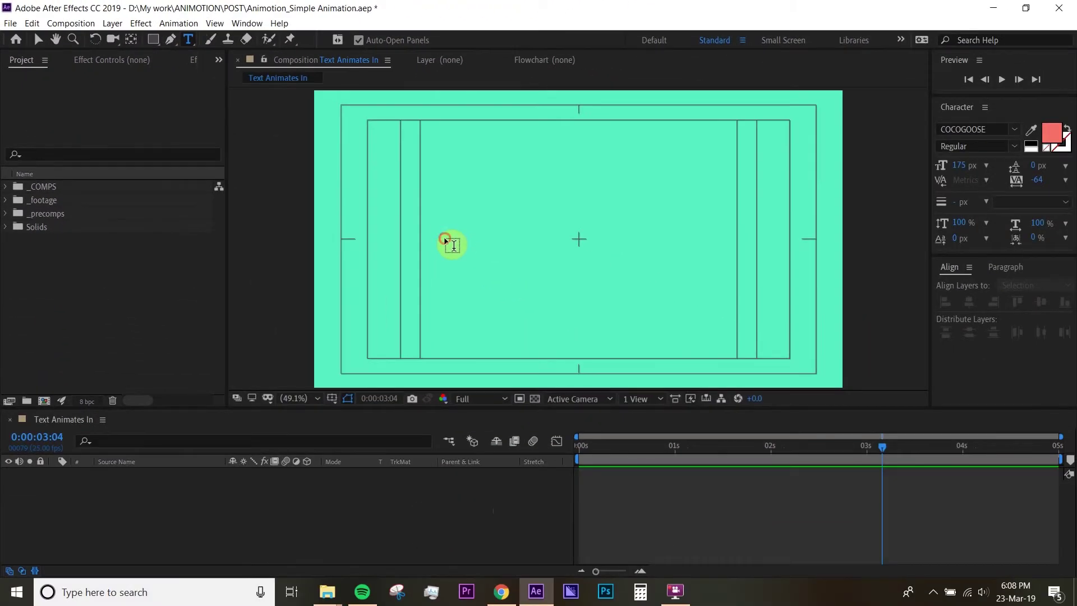
- Start a new text layer in the mint composition for the ANIMOTION text
click(445, 237)
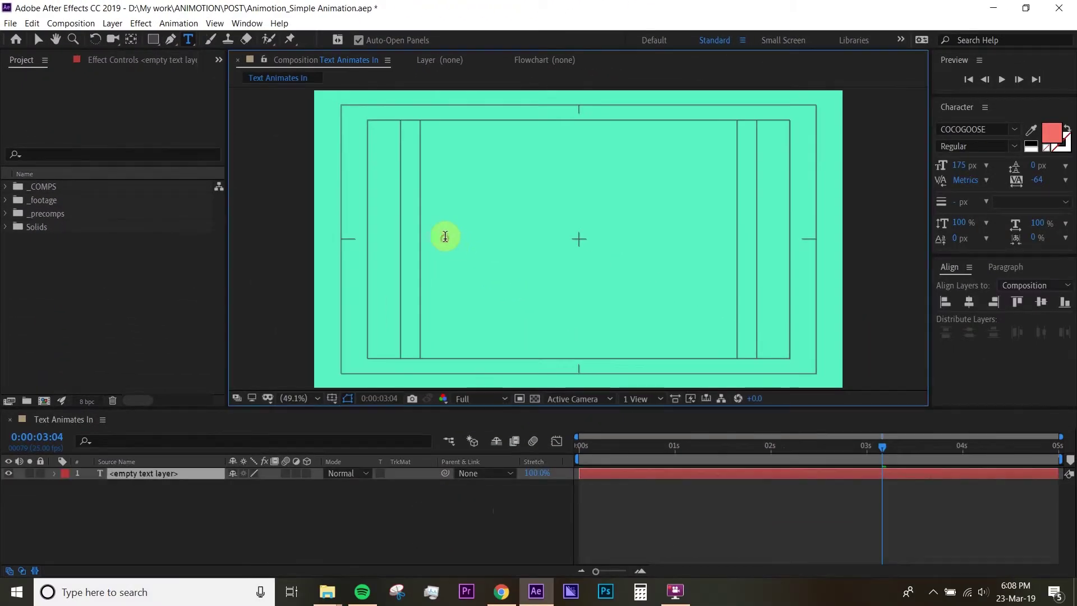
text(ANIM)
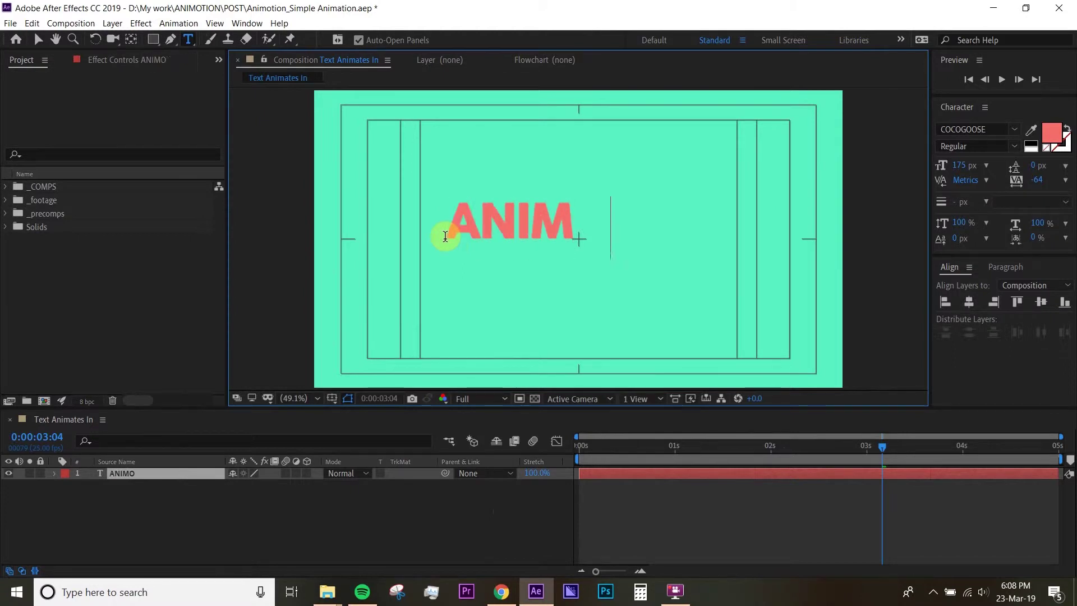
text(OTION)
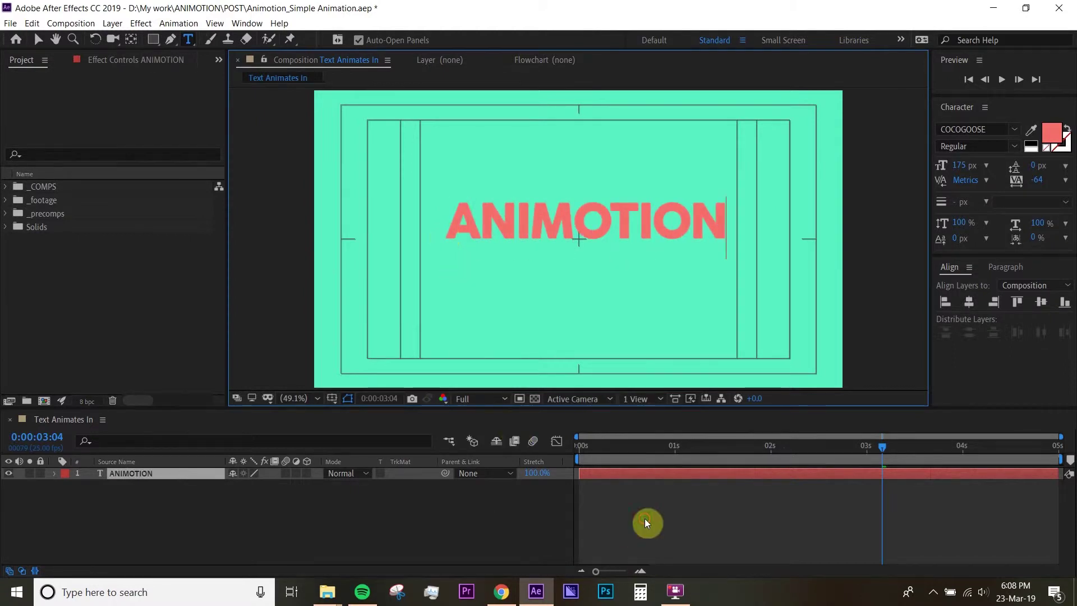
- Finish the ANIMOTION text and align it horizontally and vertically to the composition
click(646, 513)
click(661, 473)
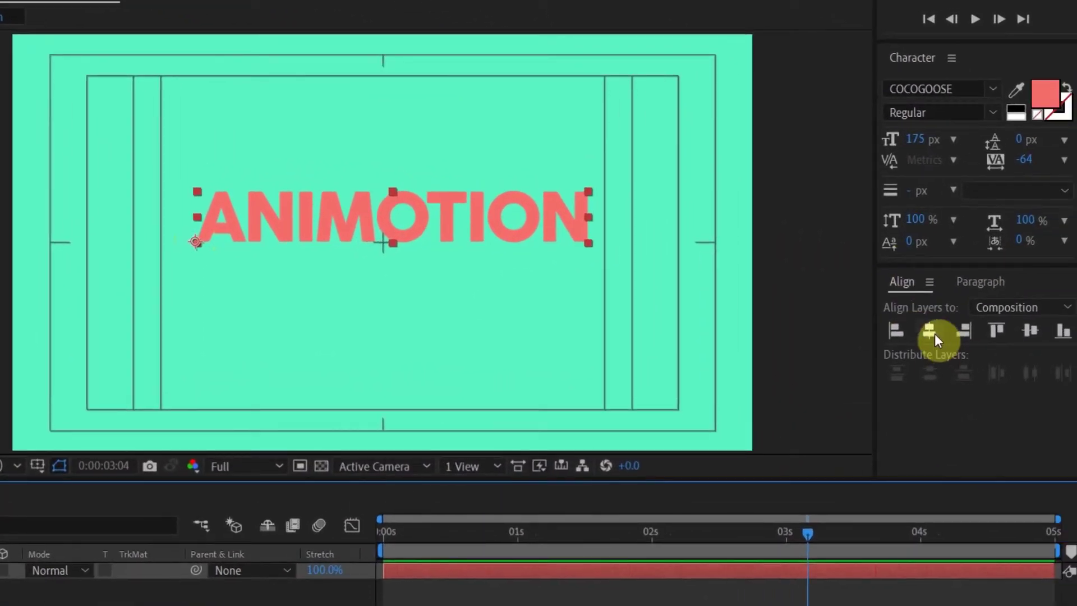
click(929, 330)
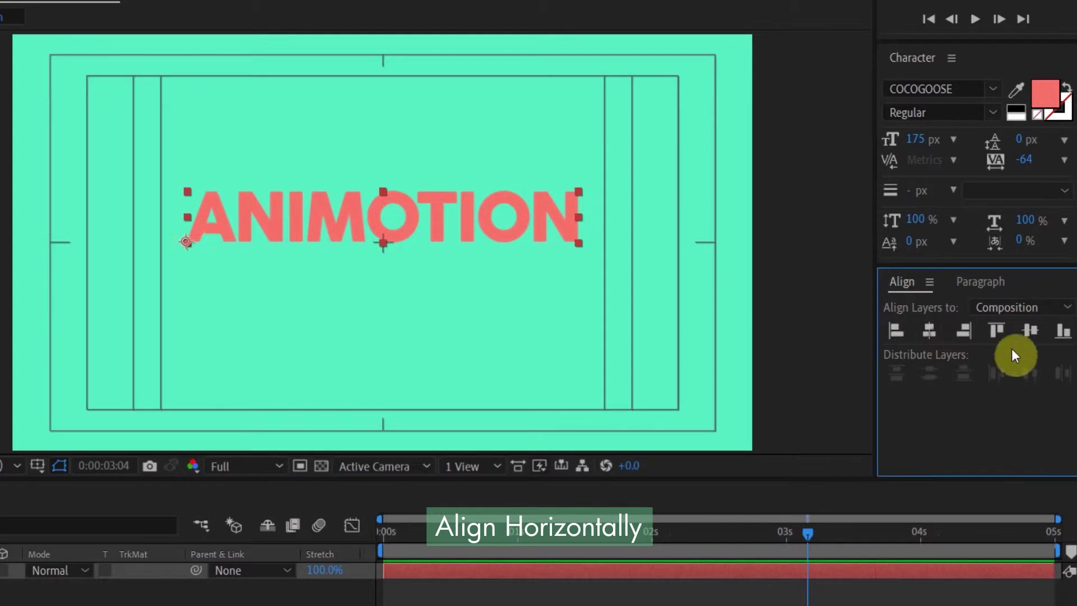
click(1035, 329)
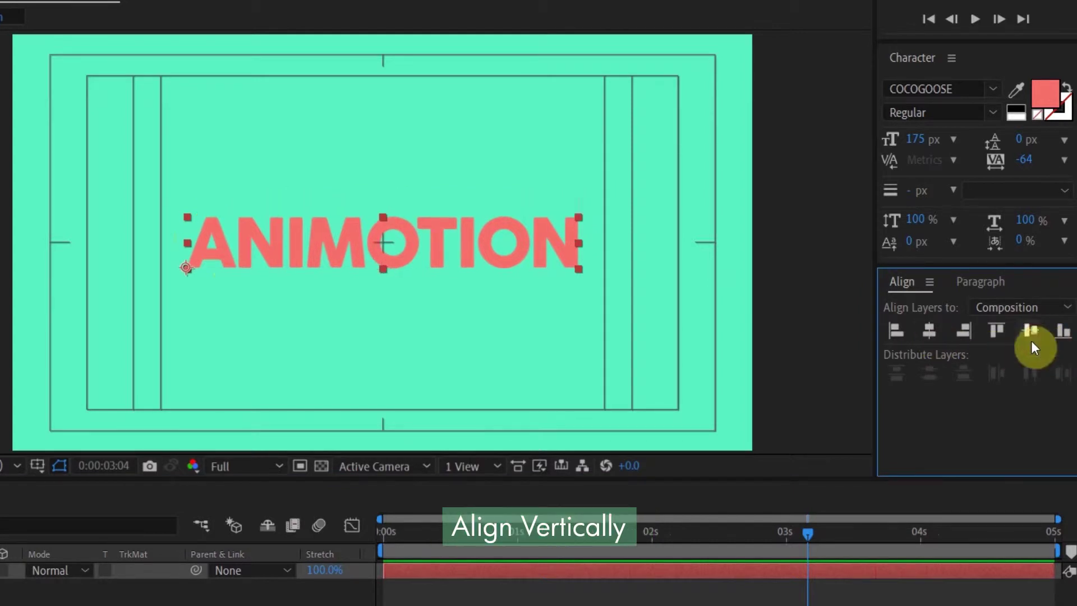
click(757, 599)
click(778, 571)
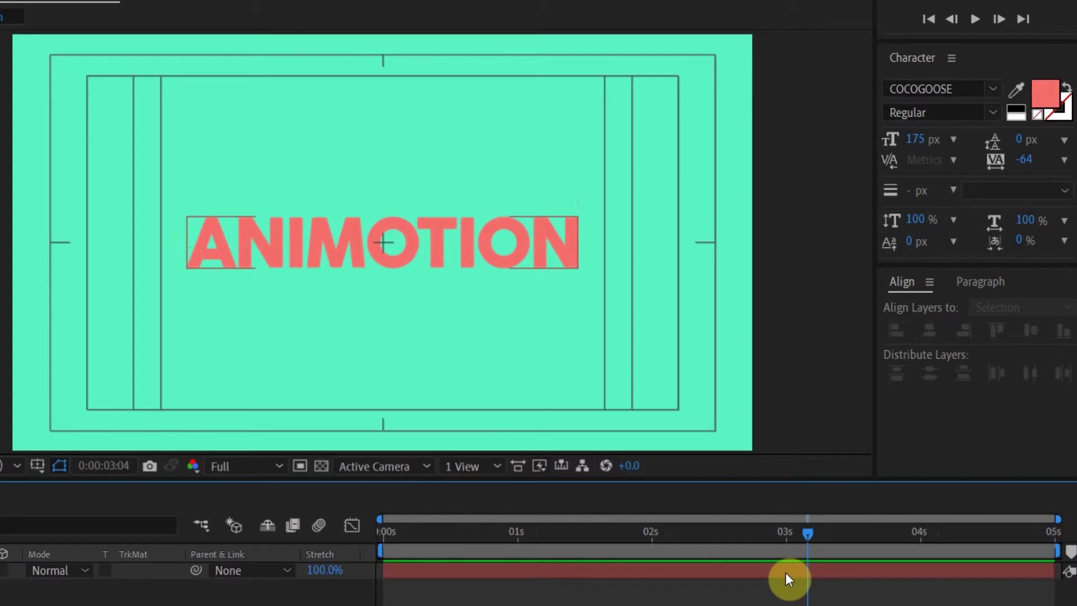
click(785, 572)
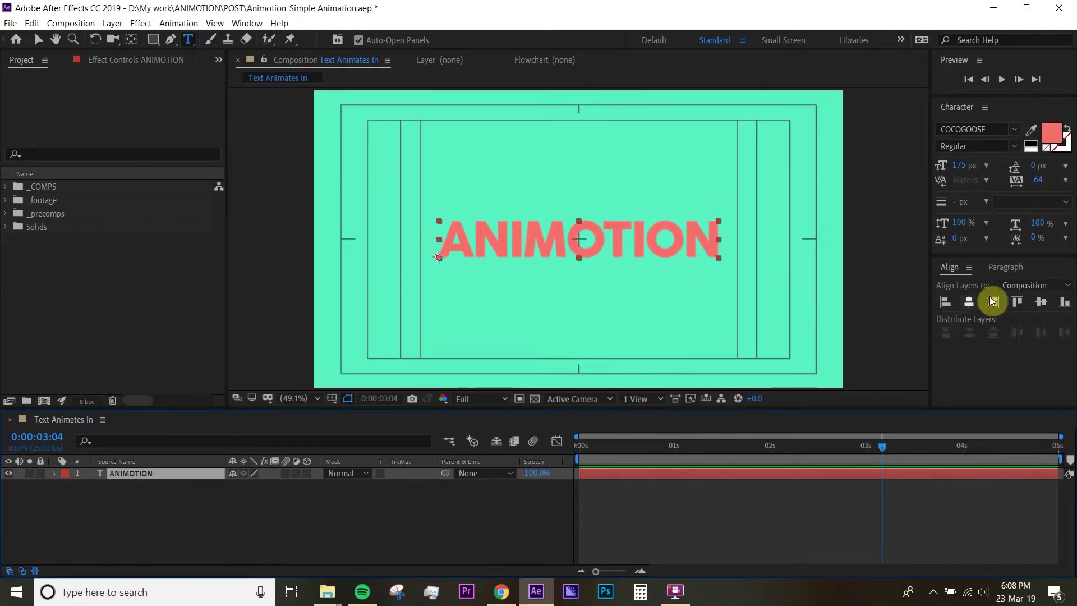
- Re-centre the ANIMOTION layer both ways and return the playhead to 0 seconds
click(944, 303)
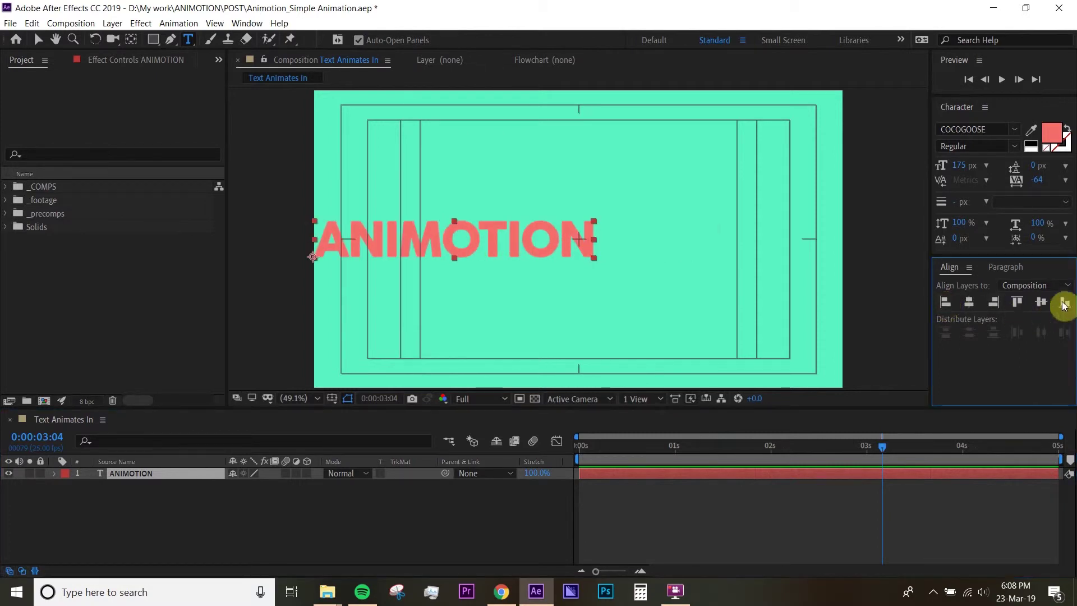
click(969, 303)
click(1040, 303)
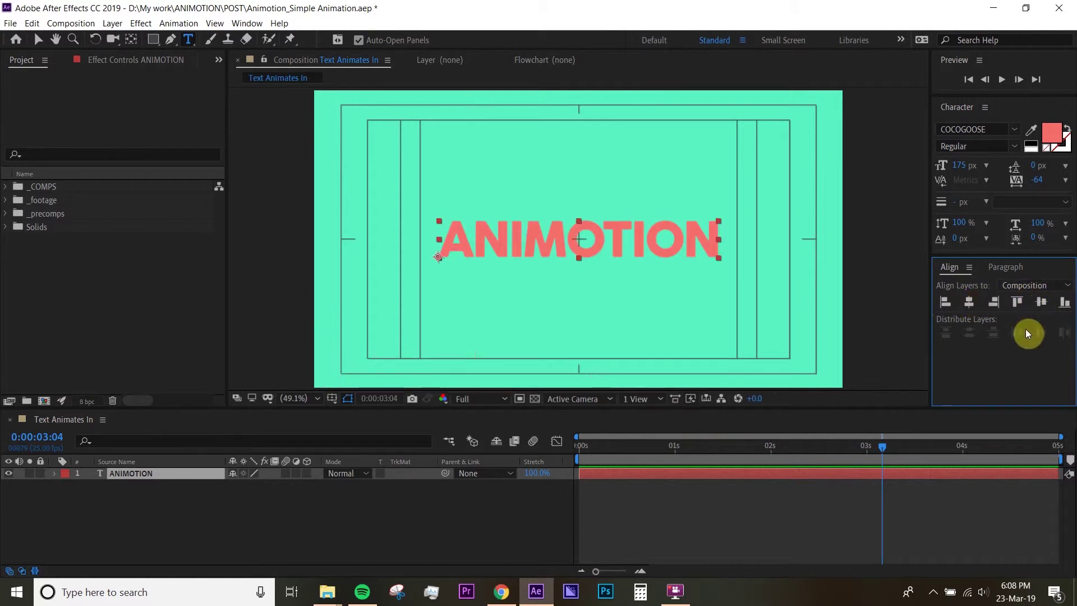
click(621, 525)
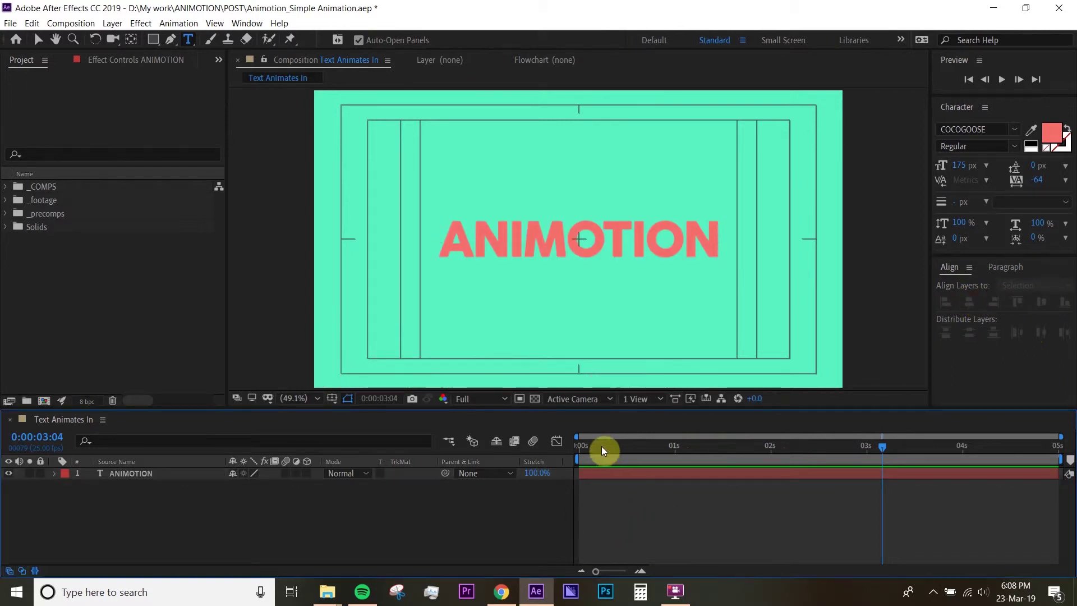
drag(604, 448, 579, 462)
click(581, 474)
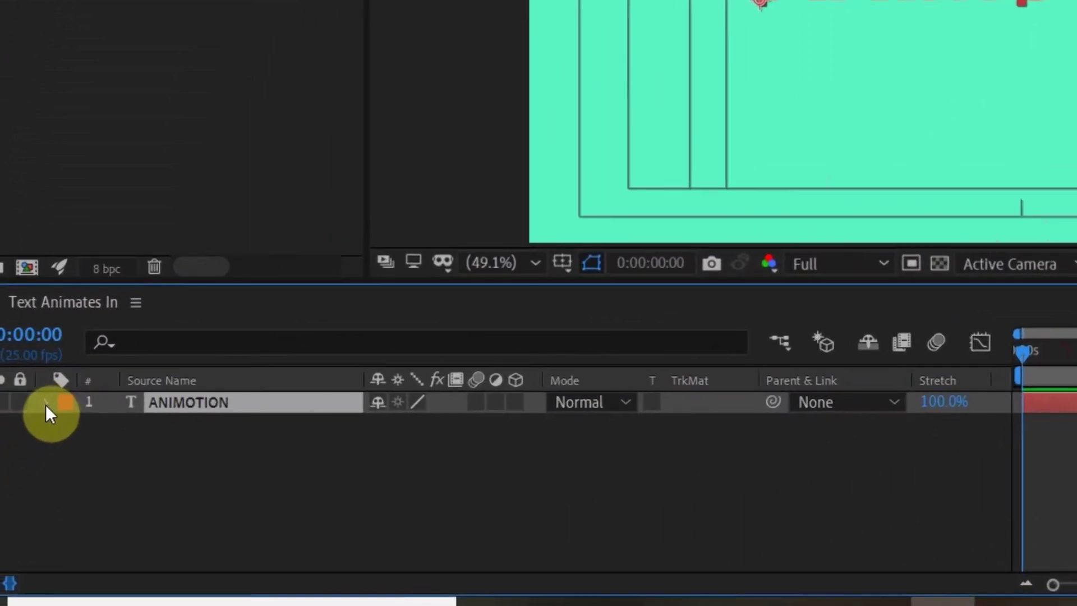
- Add an Animator 1 Opacity property to the ANIMOTION layer and set it to 0%
click(46, 403)
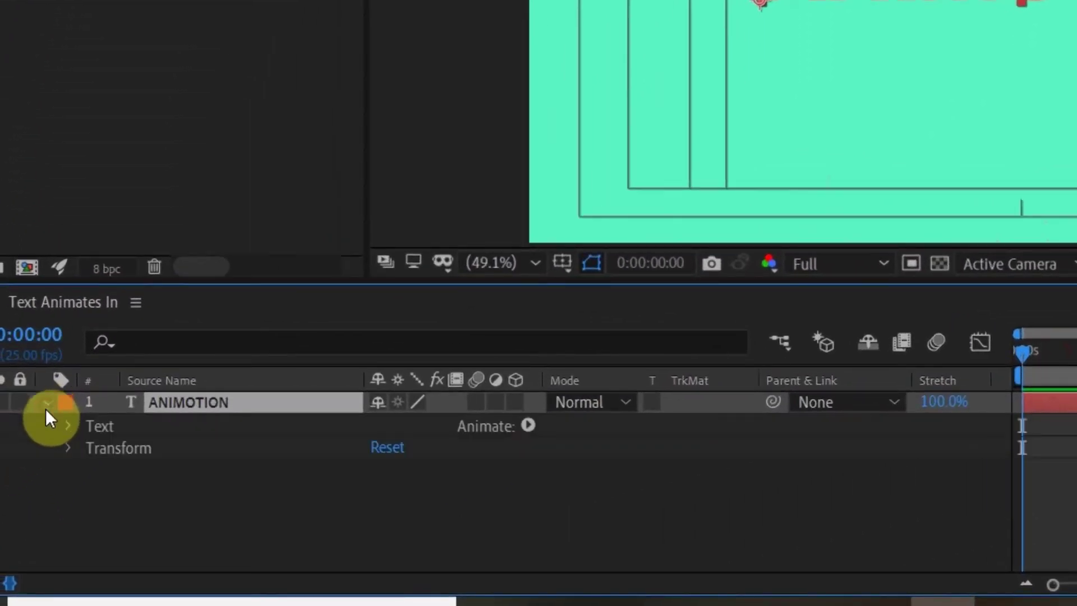
click(528, 427)
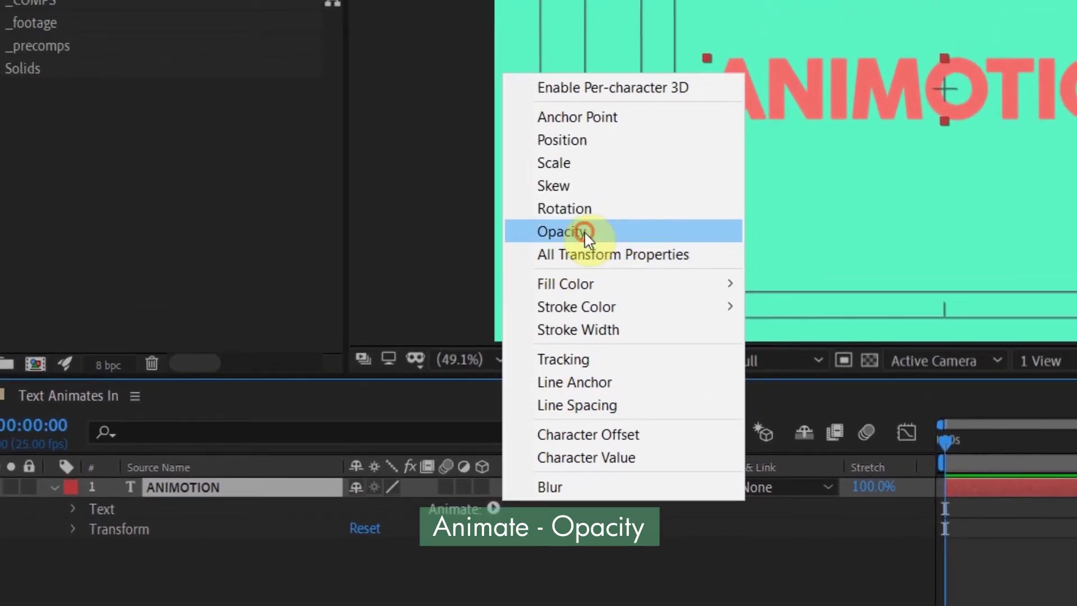
click(584, 231)
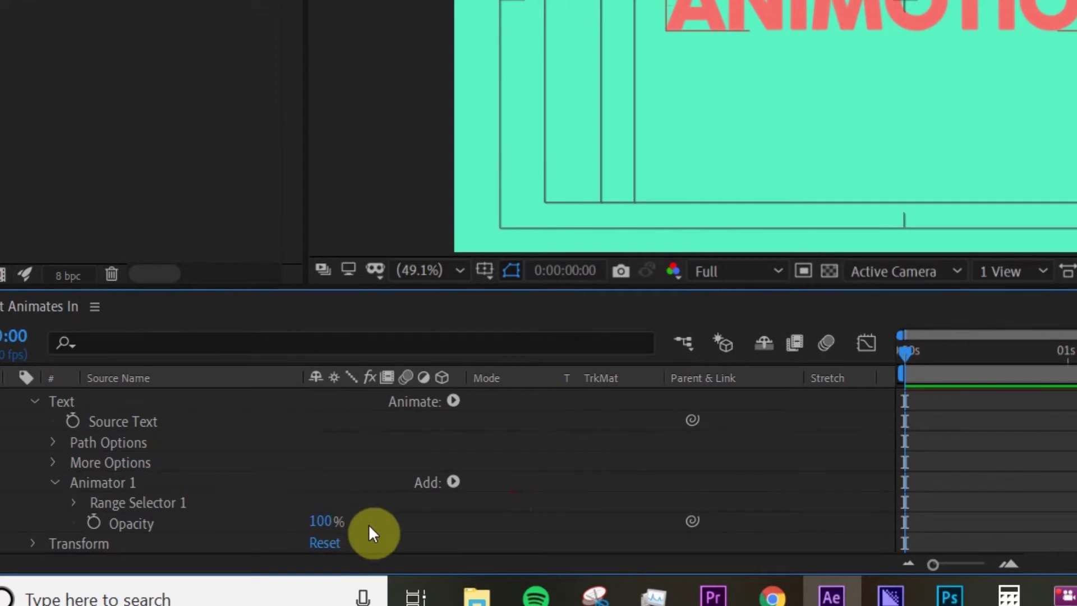
mouse_move(324, 523)
mouse_down()
mouse_move(188, 517)
mouse_move(4, 551)
mouse_up()
click(279, 532)
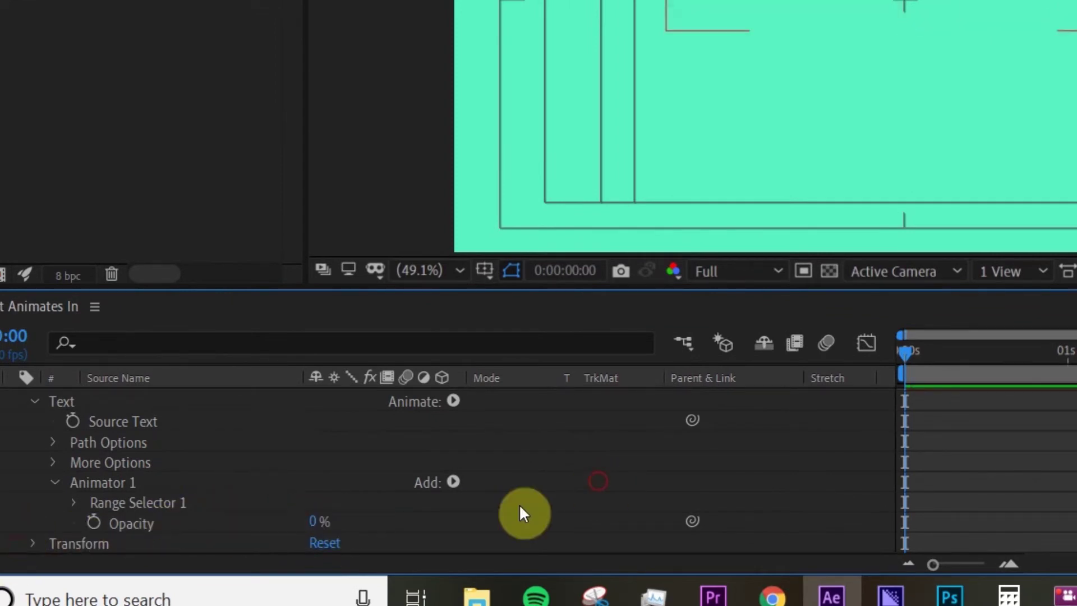
- Keyframe Range Selector 1 Start at 0% at 0 seconds and 100% at 1 second
click(71, 505)
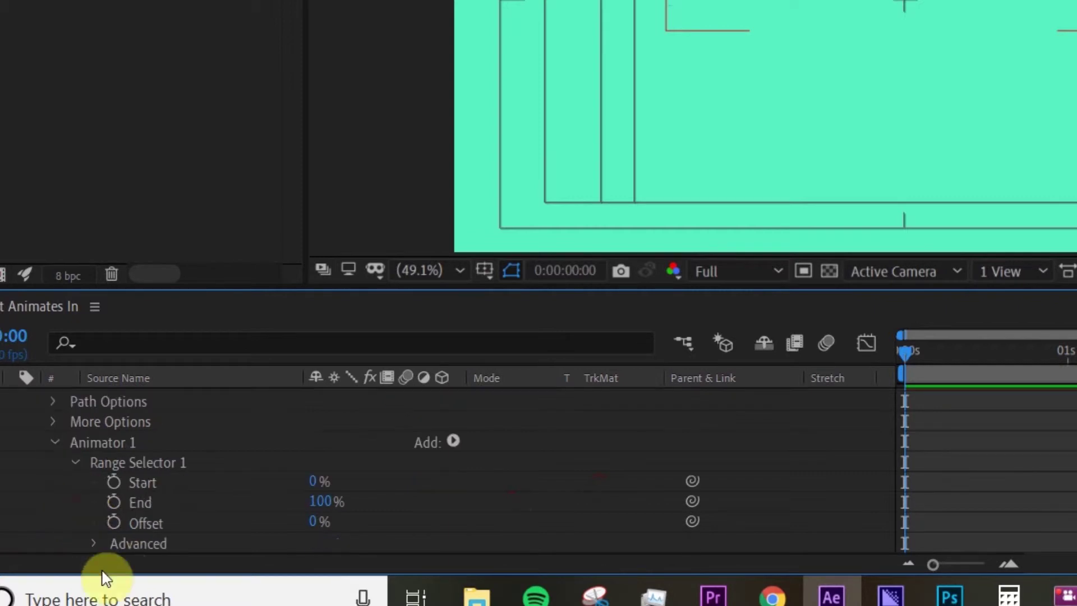
click(115, 480)
drag(847, 403, 907, 409)
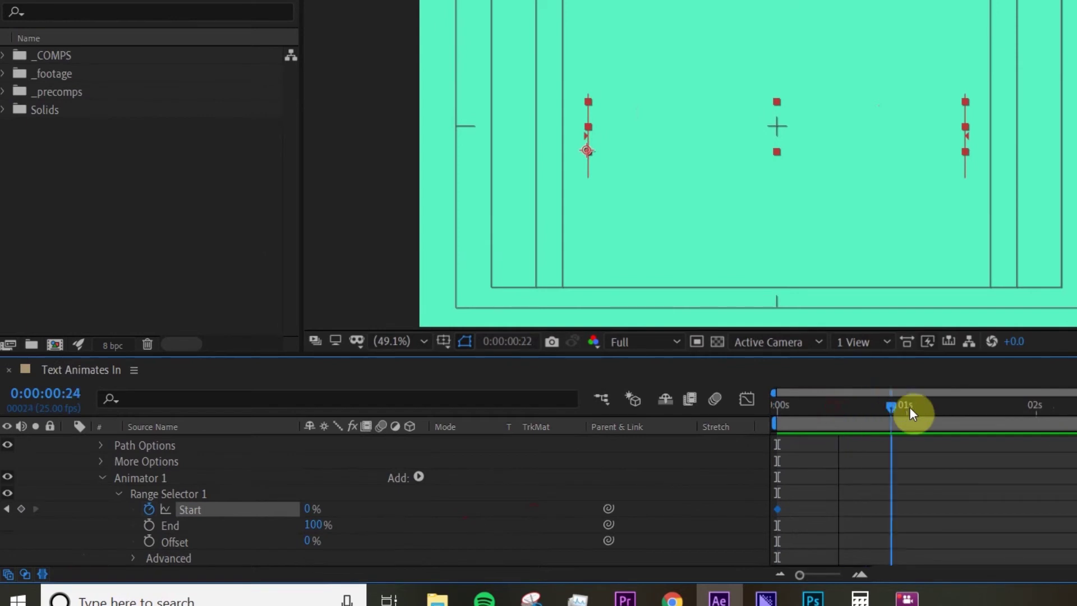
click(20, 510)
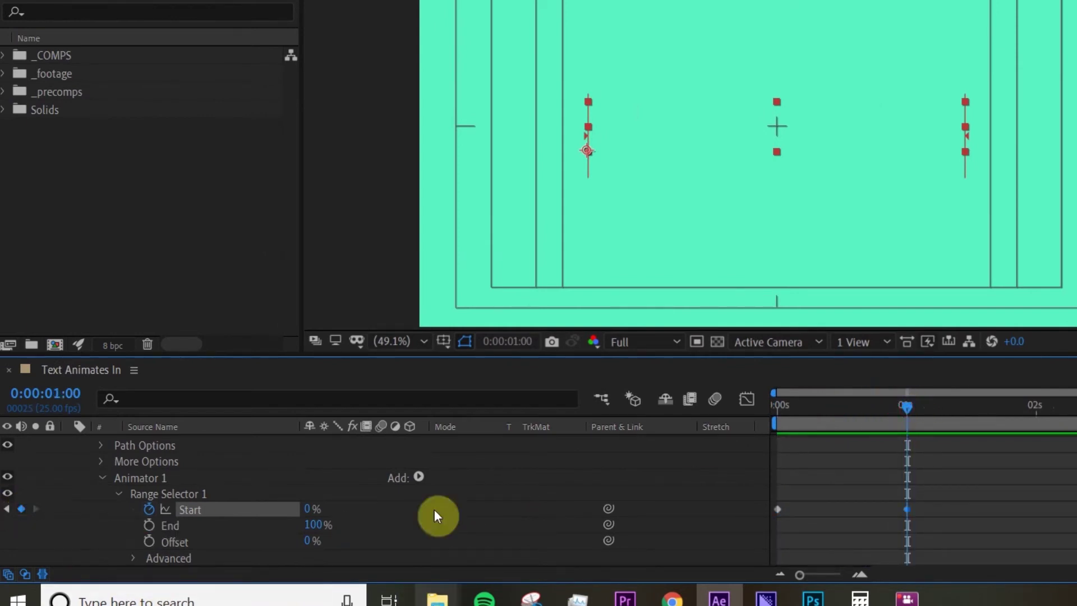
click(414, 518)
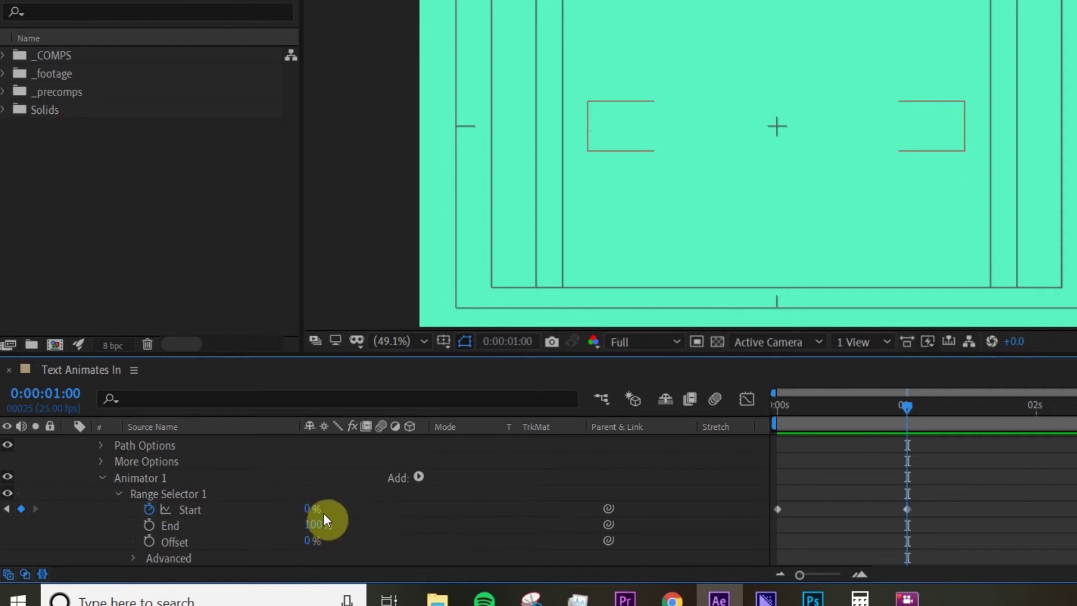
drag(308, 510, 454, 509)
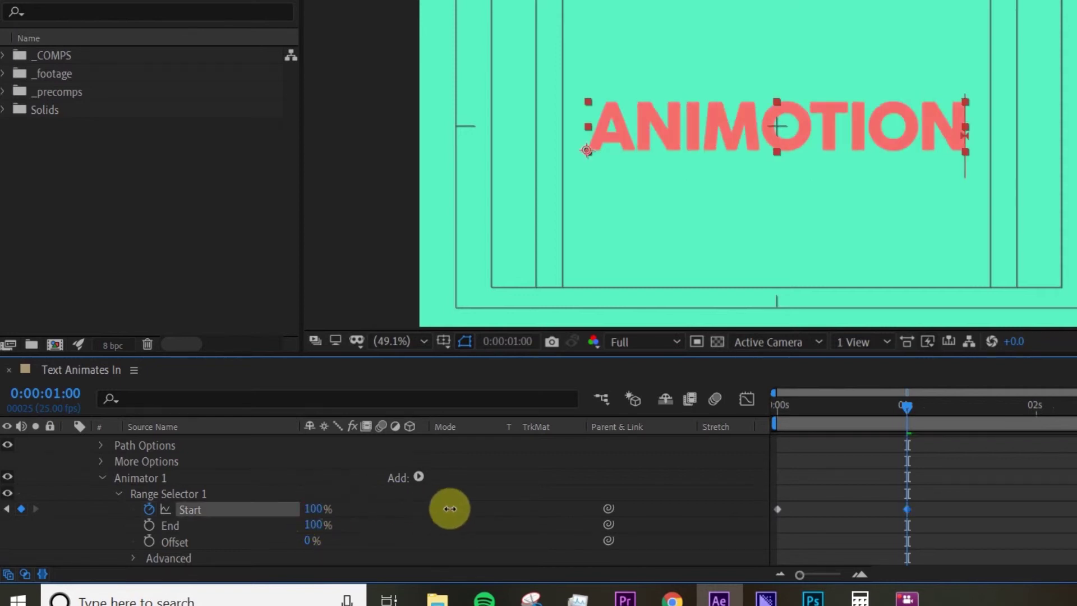
click(962, 511)
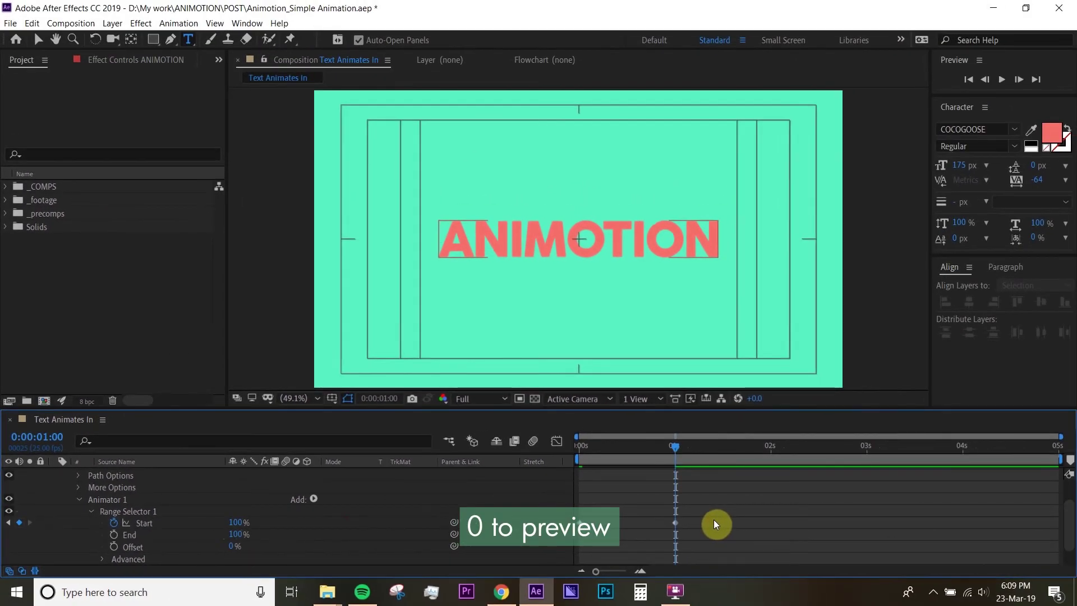
key(KP_0)
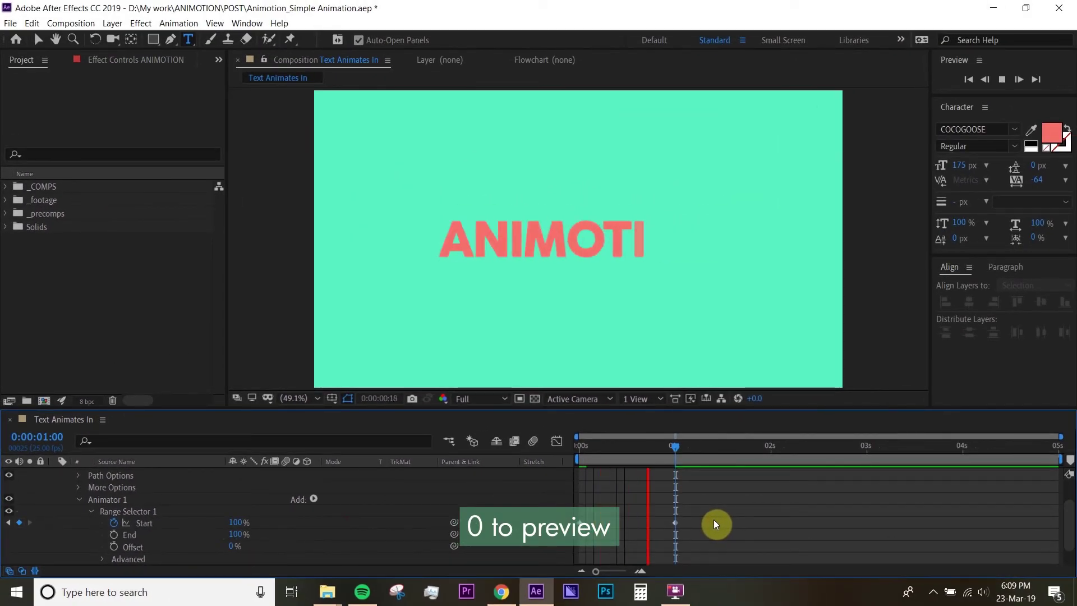